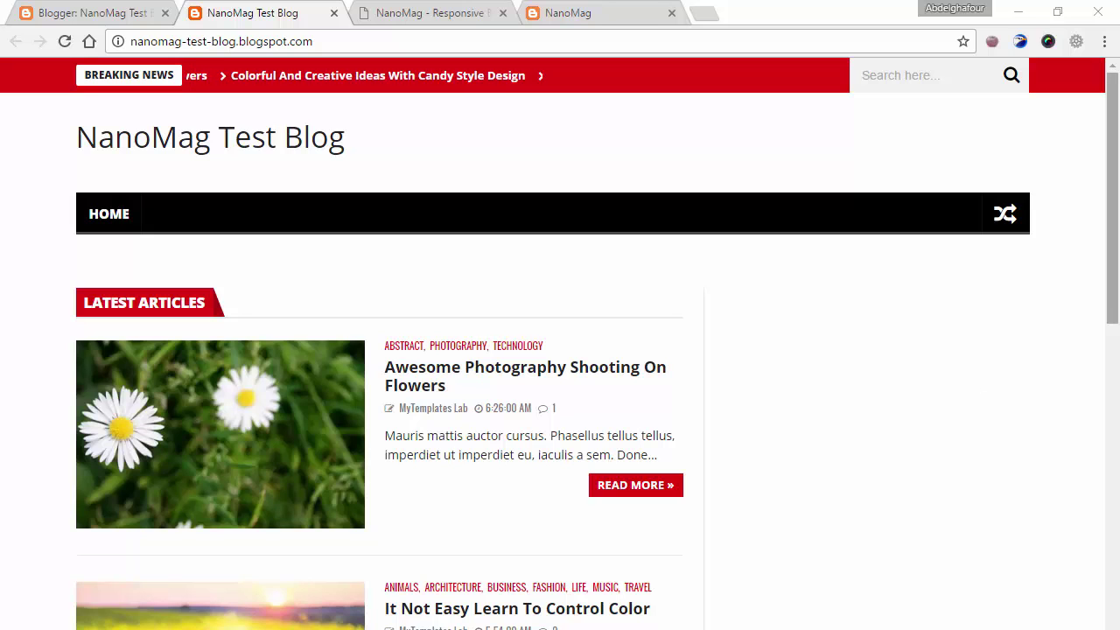
Configure the Breaking News gadget in the Blogger layout to show only the Architecture label, and save it.
left_click_drag(1118, 205, 1116, 106)
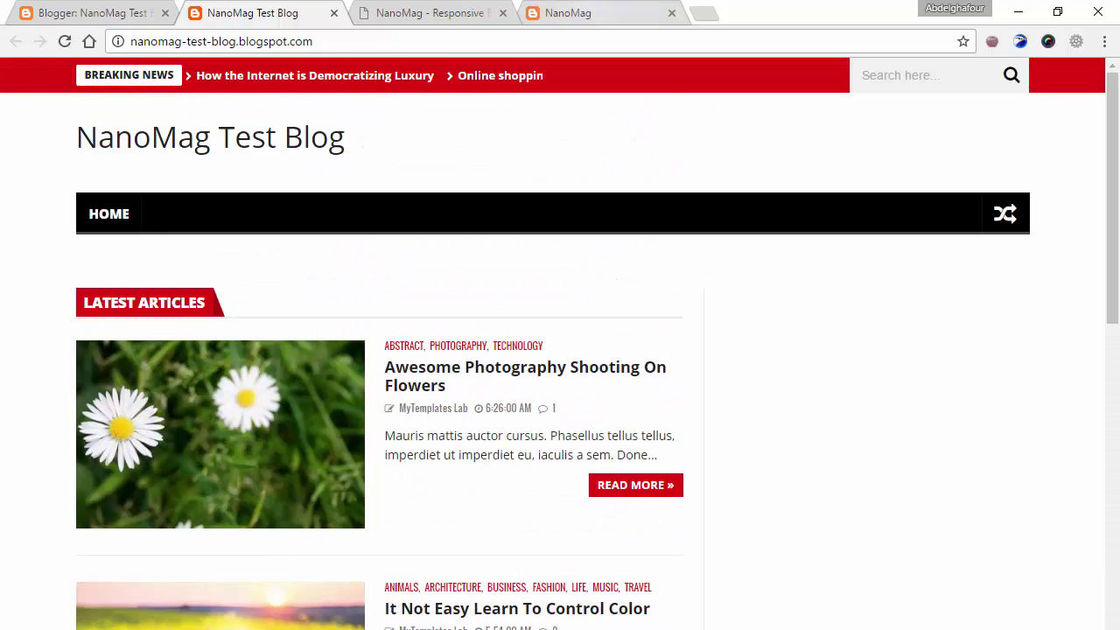
left_click(120, 8)
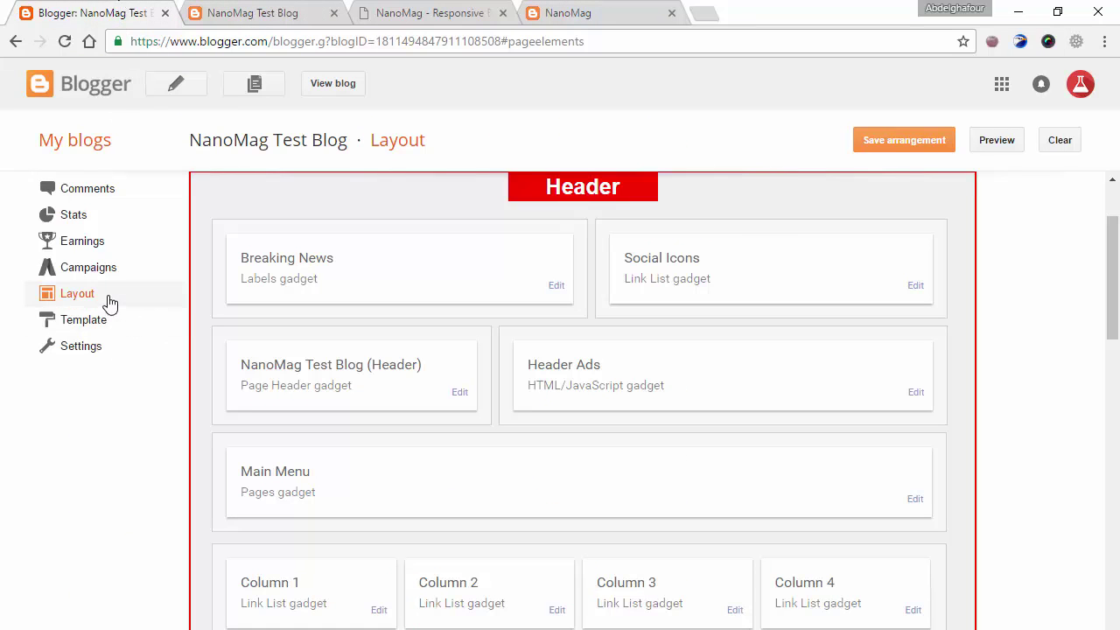
left_click(556, 287)
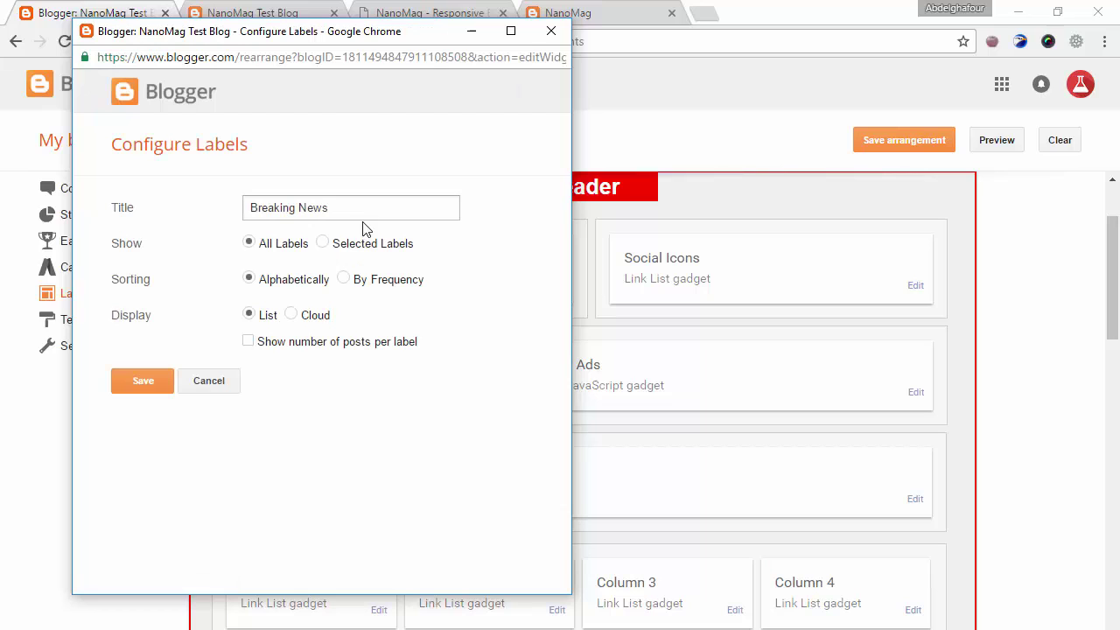
left_click(323, 242)
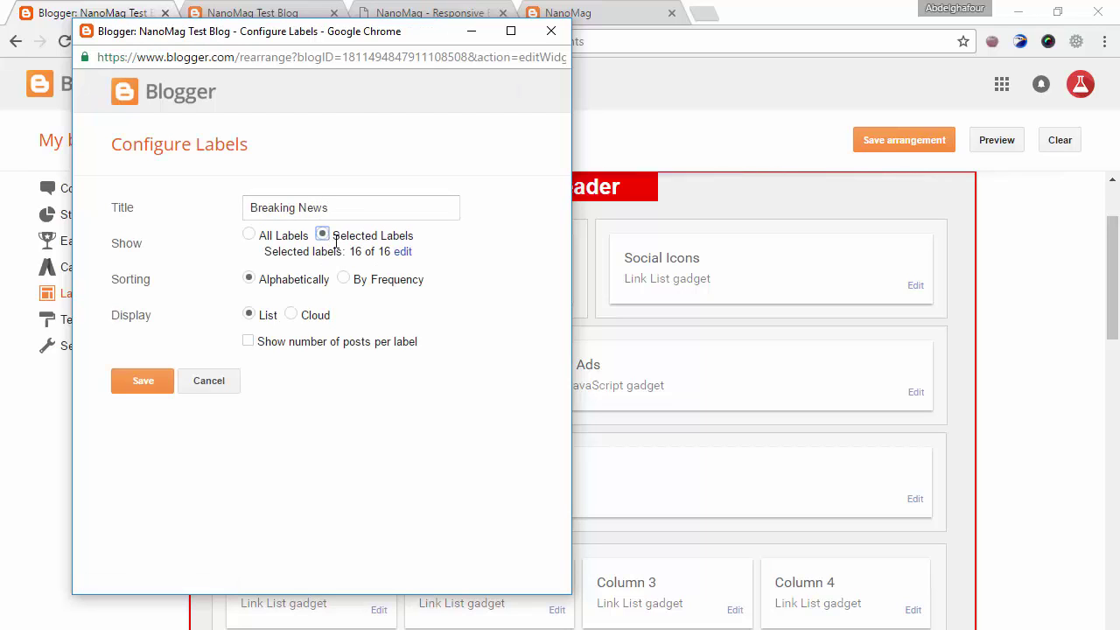
left_click(396, 252)
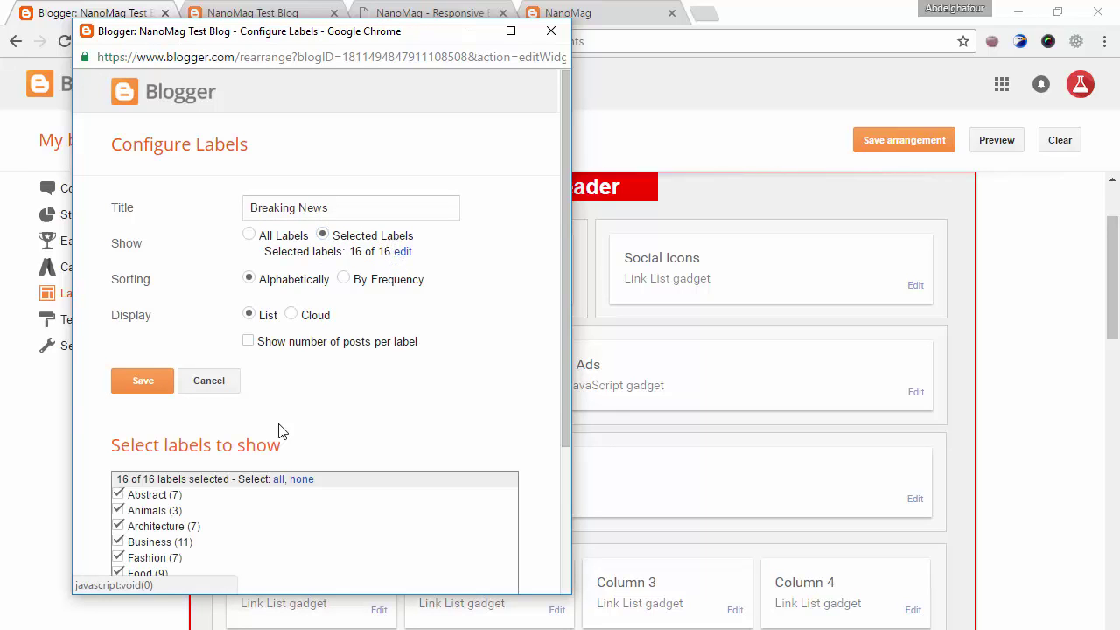
left_click(302, 479)
scroll(417, 350, "down", 3)
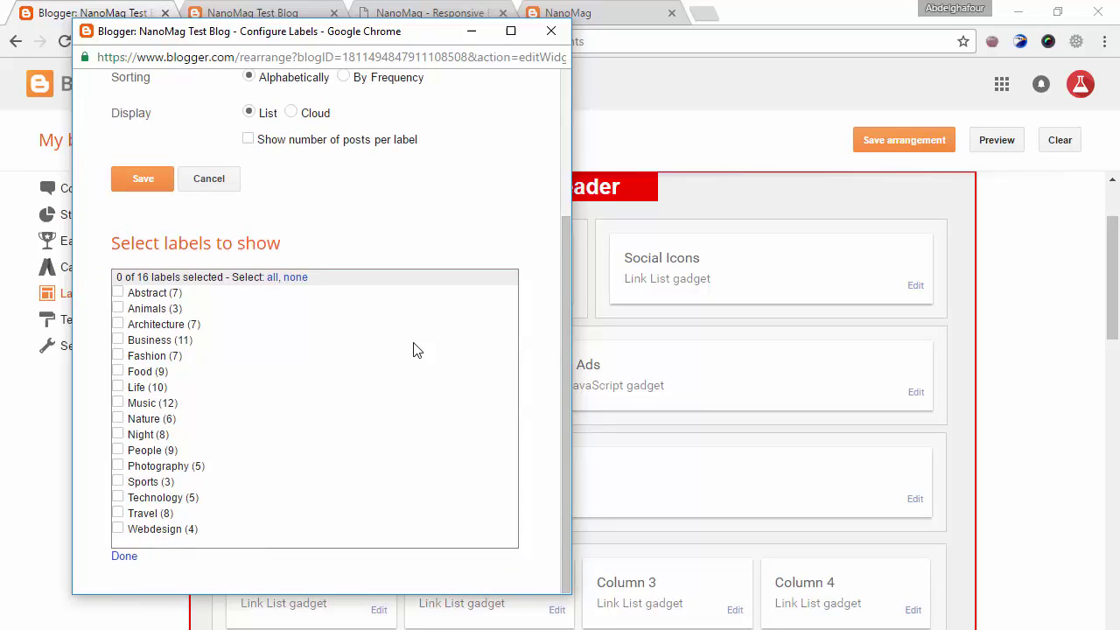
left_click(157, 327)
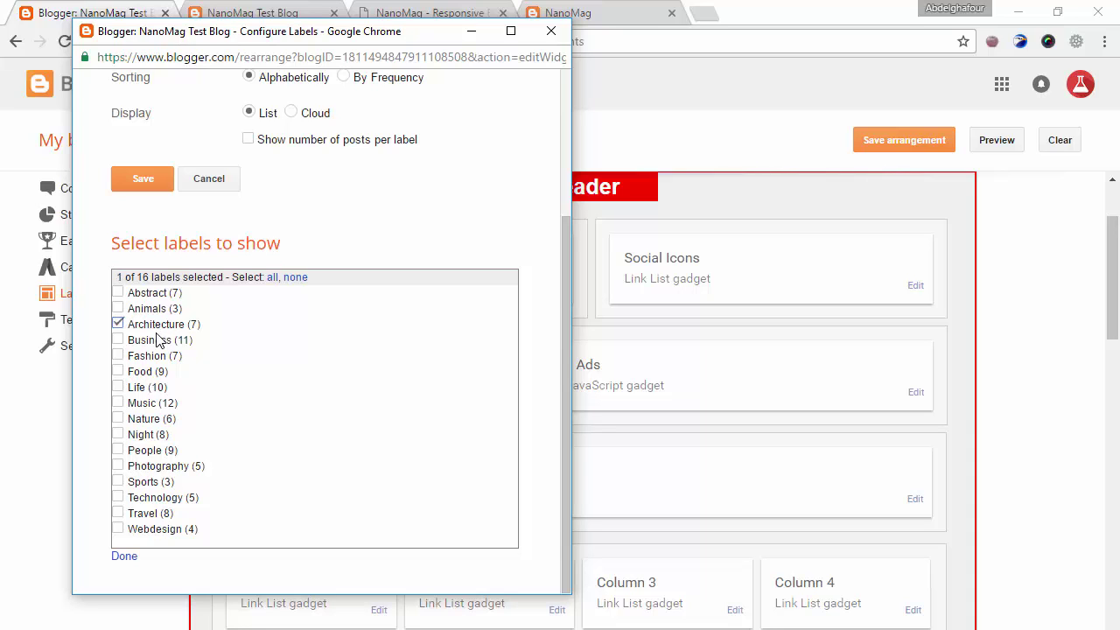
left_click(127, 556)
left_click(143, 390)
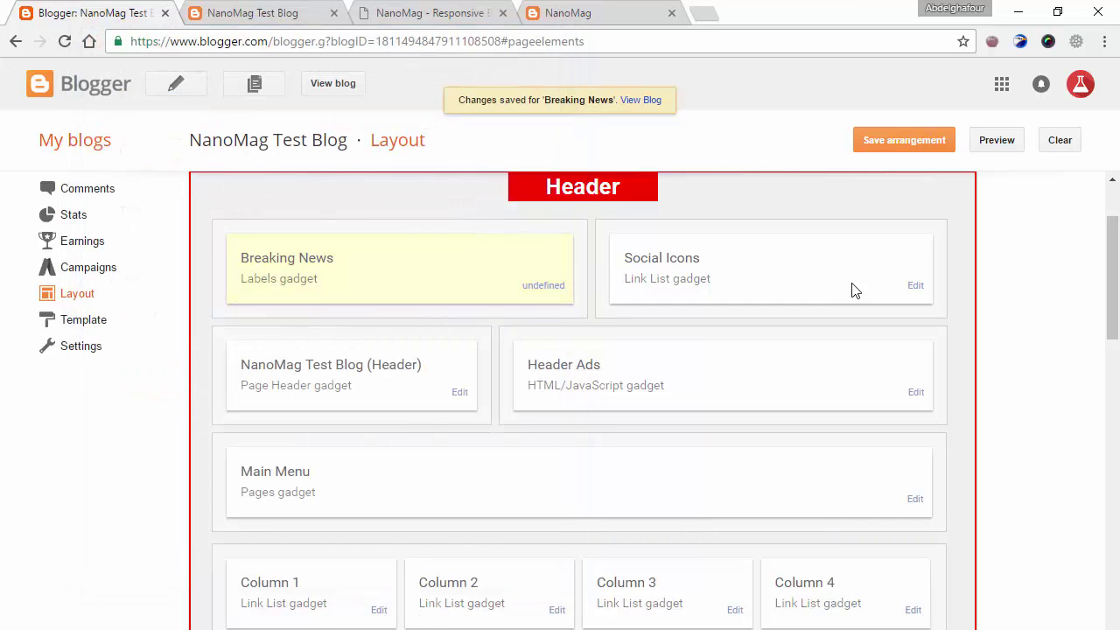
Open the Social Icons gadget's settings and check the template documentation for the supported social network names.
left_click(914, 286)
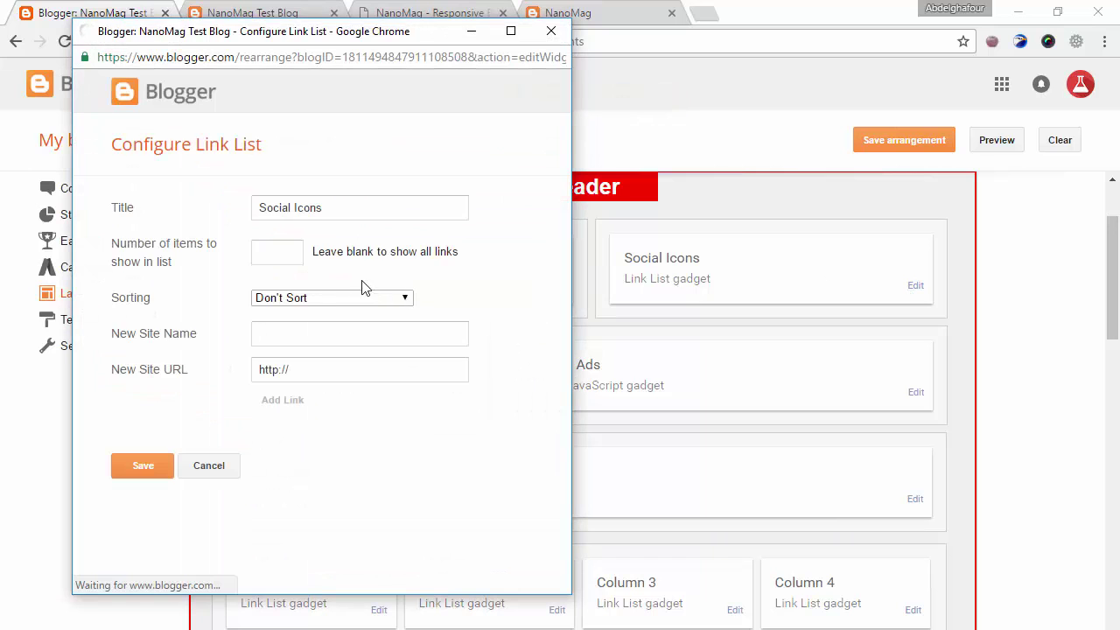
left_click(381, 16)
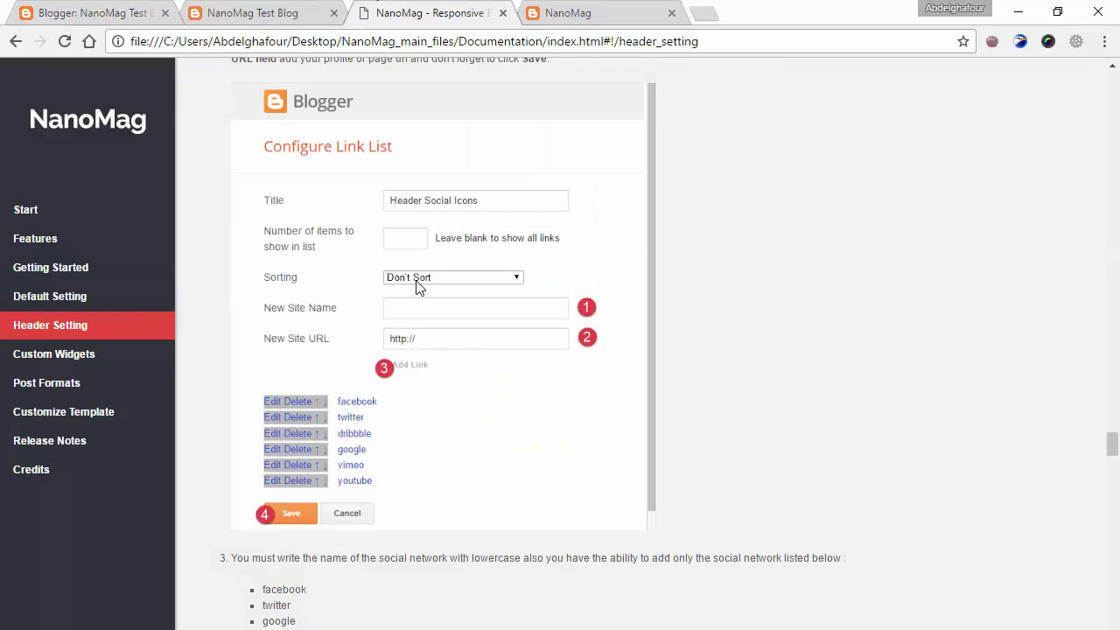
scroll(418, 289, "down", 3)
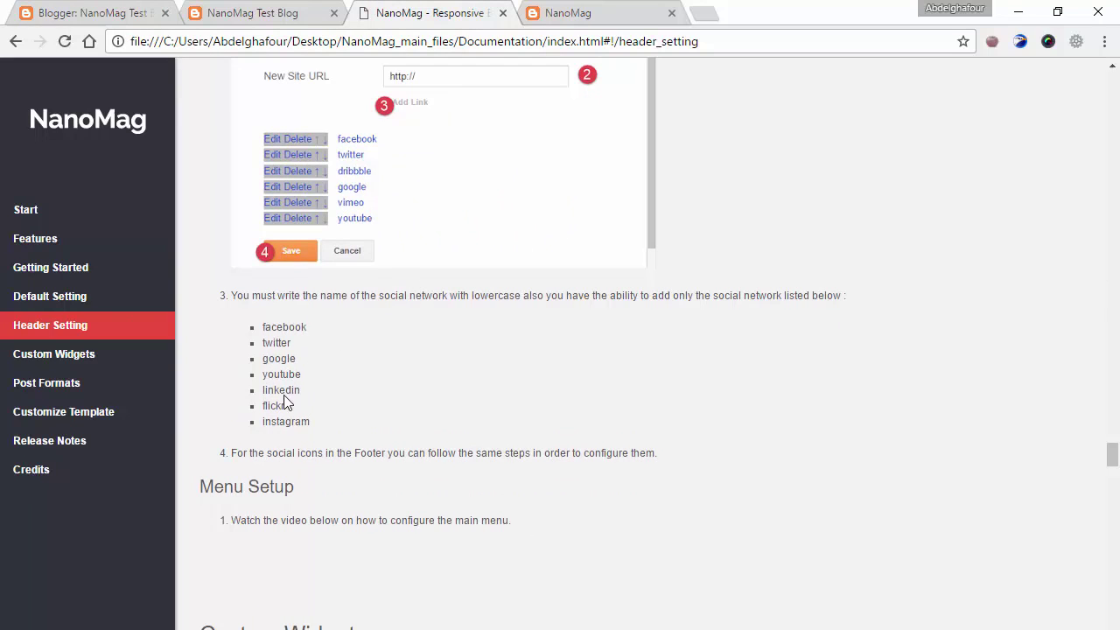
left_click_drag(263, 326, 308, 419)
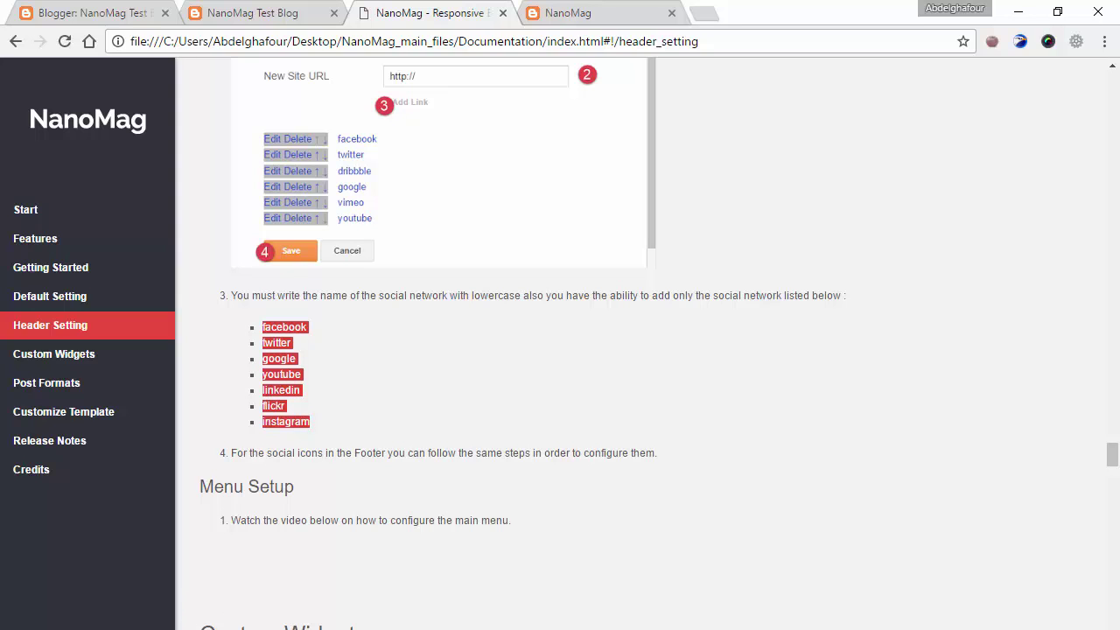
left_click(253, 589)
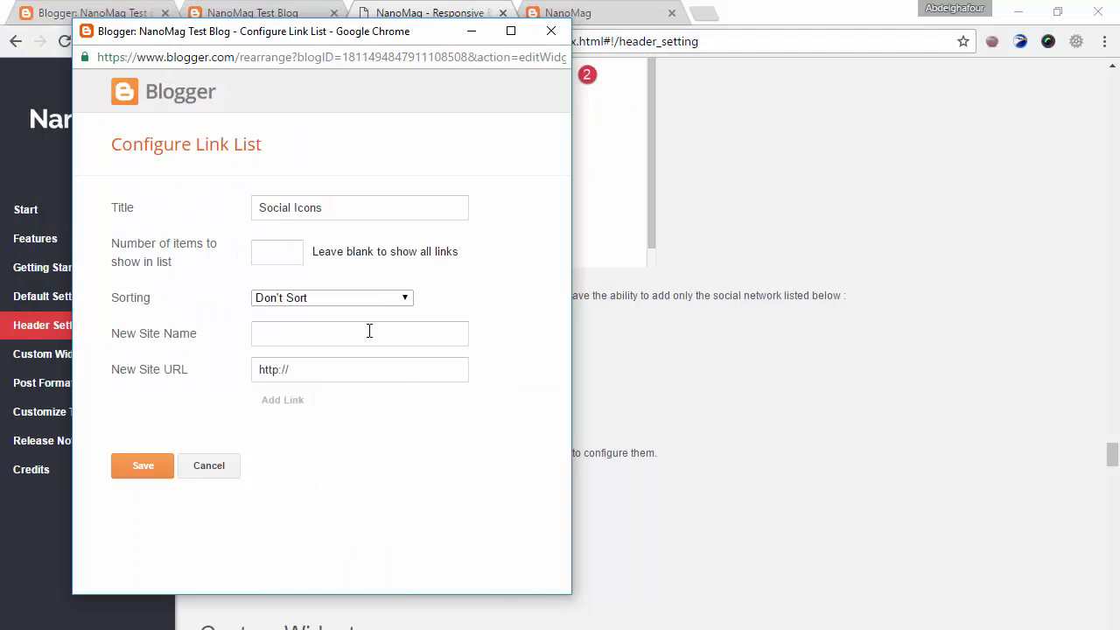
Add a link named facebook with the URL # to the Social Icons list, keeping the documented names in view.
left_click_drag(285, 41, 663, 81)
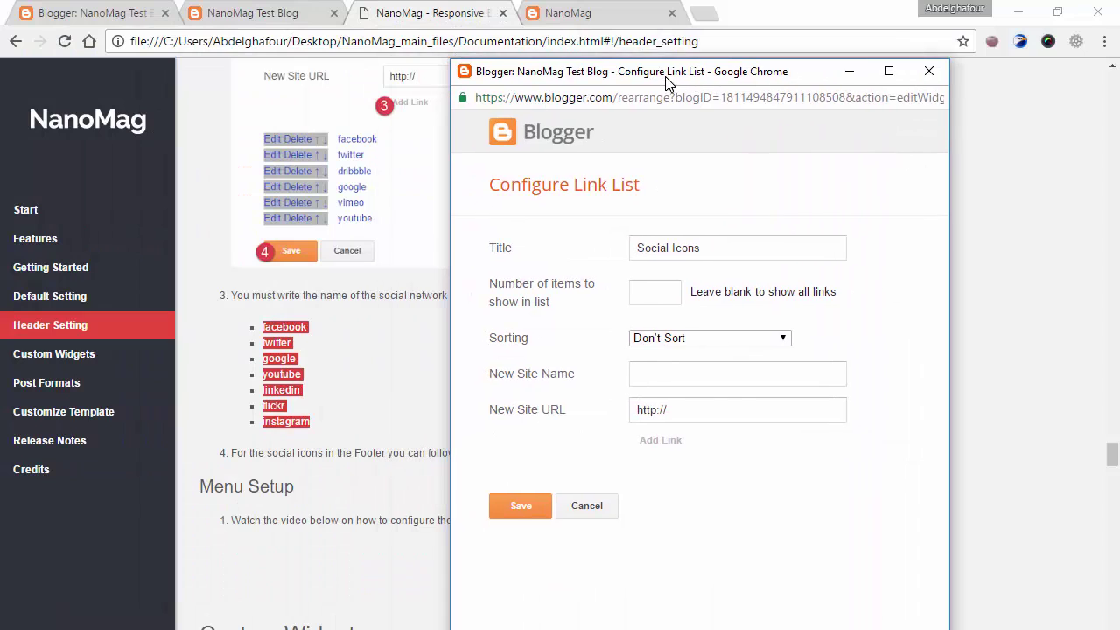
left_click(664, 371)
type("faceb")
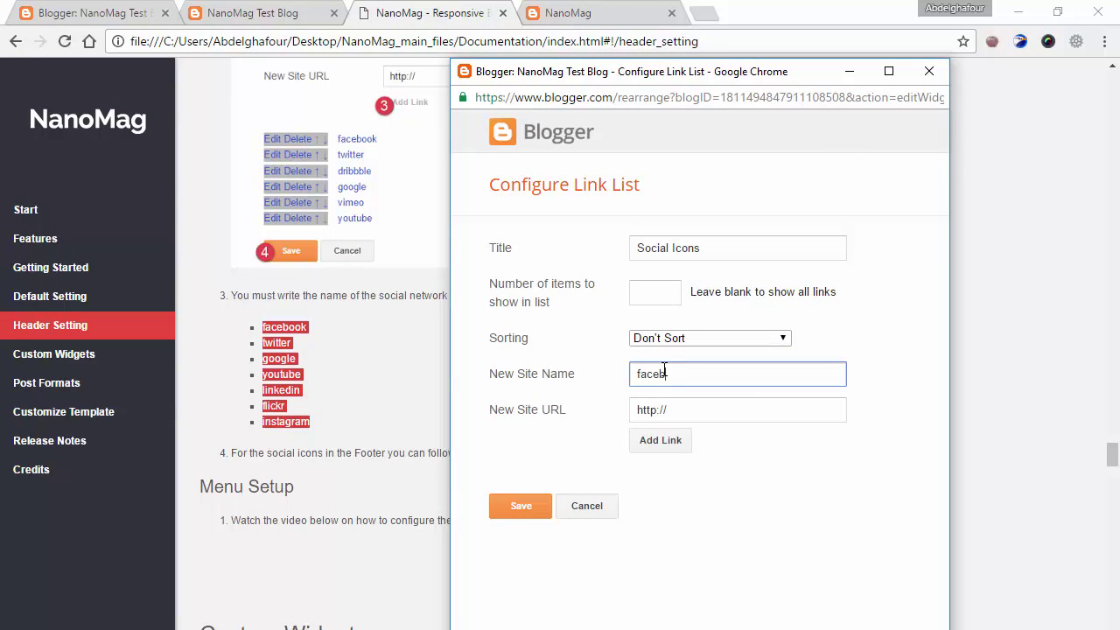
type("ook")
key("Tab")
type("#")
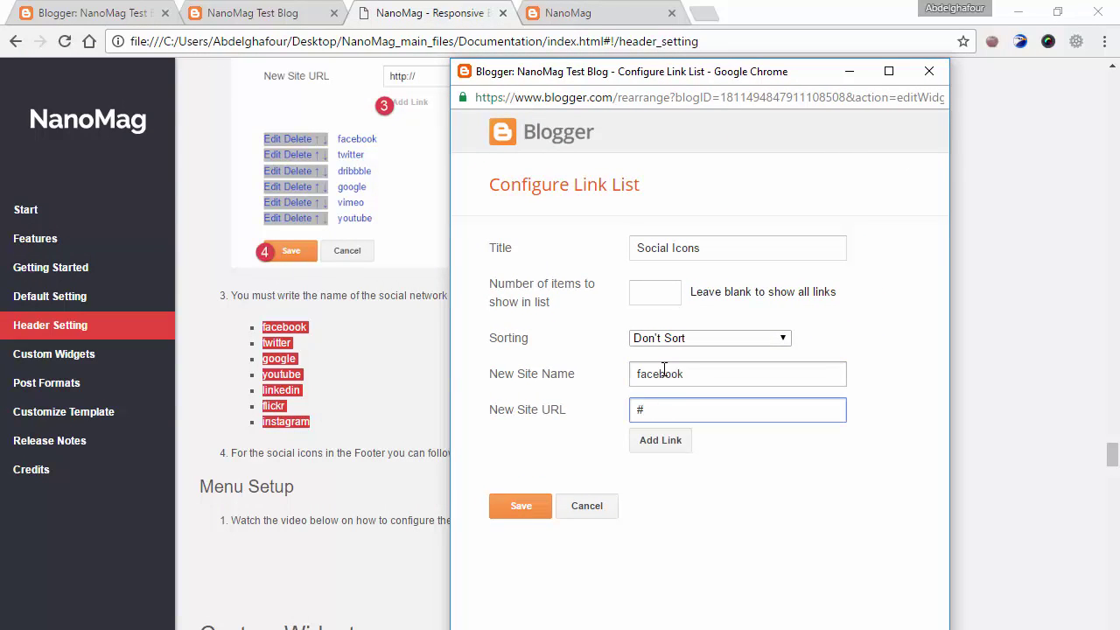
key("Return")
Add two more links named twitter and instagram to the Social Icons list.
left_click(664, 369)
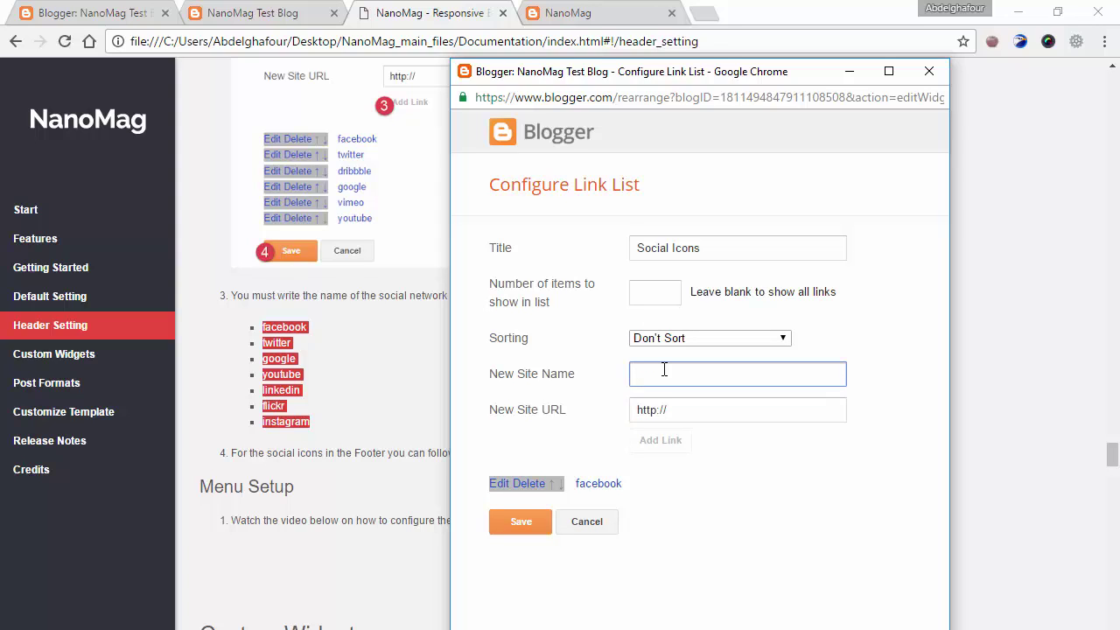
type("twitter")
key("Tab")
key("Return")
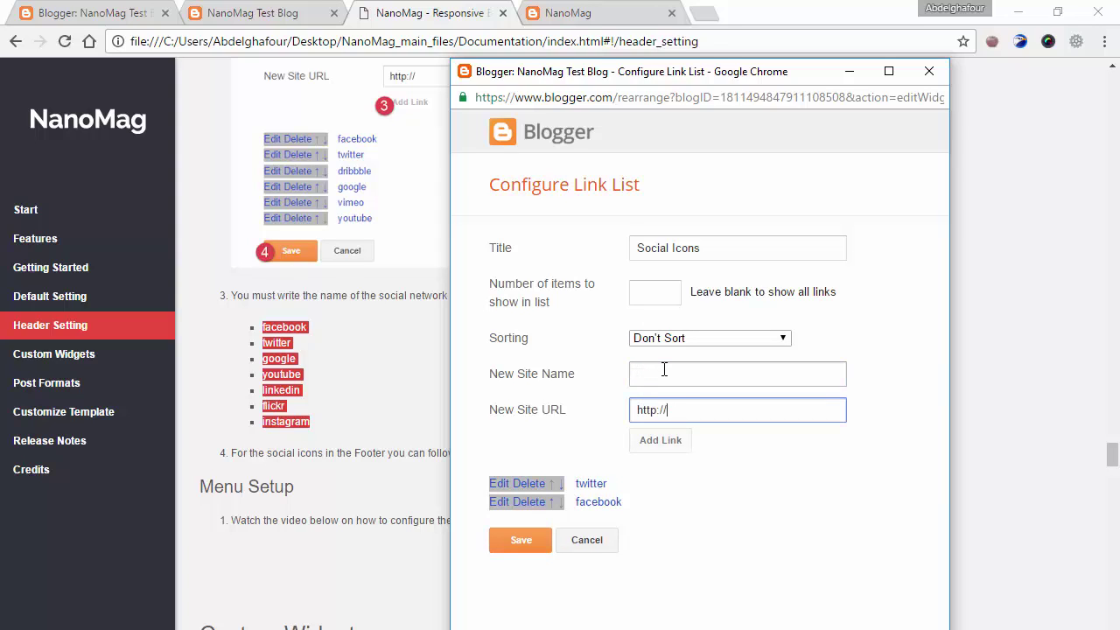
left_click(664, 369)
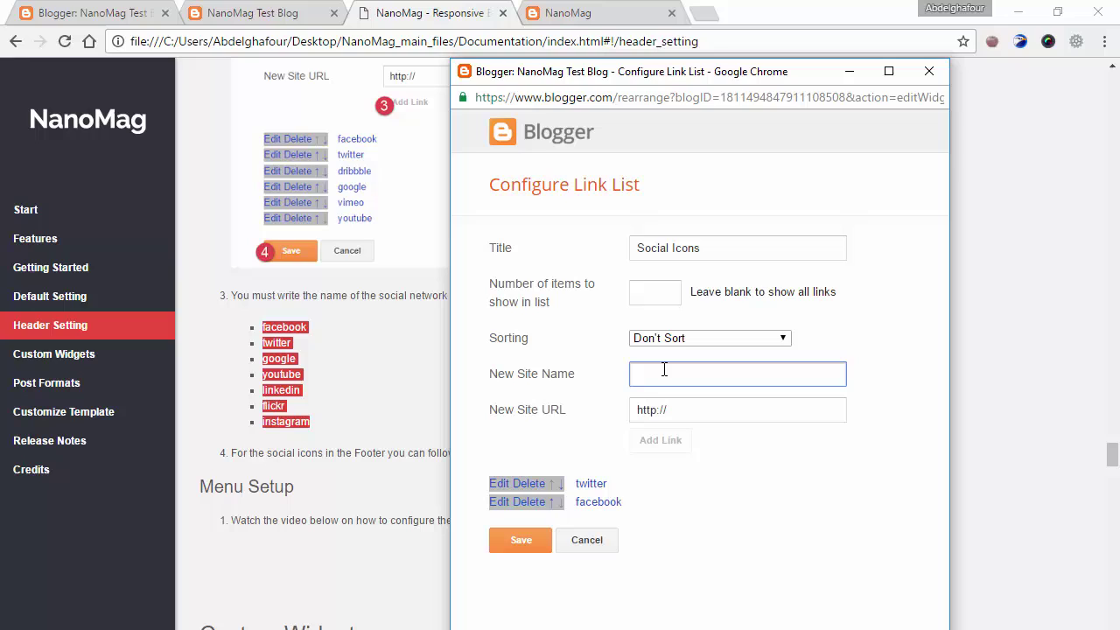
type("instagram")
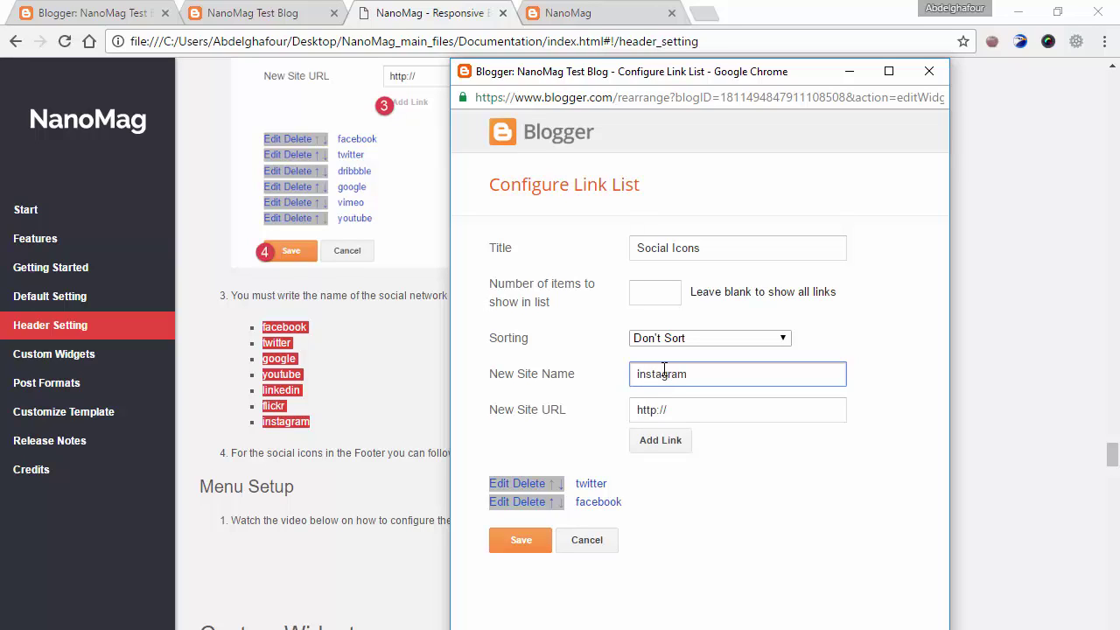
key("Tab")
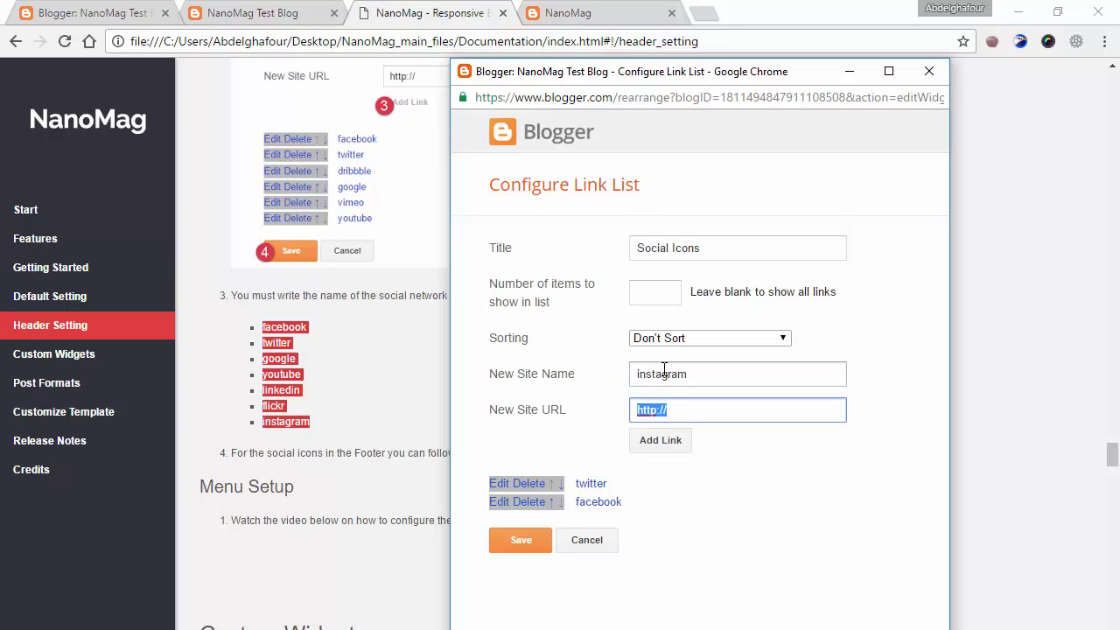
key("Return")
Add a link named youtube with the URL # to the Social Icons list.
left_click(664, 369)
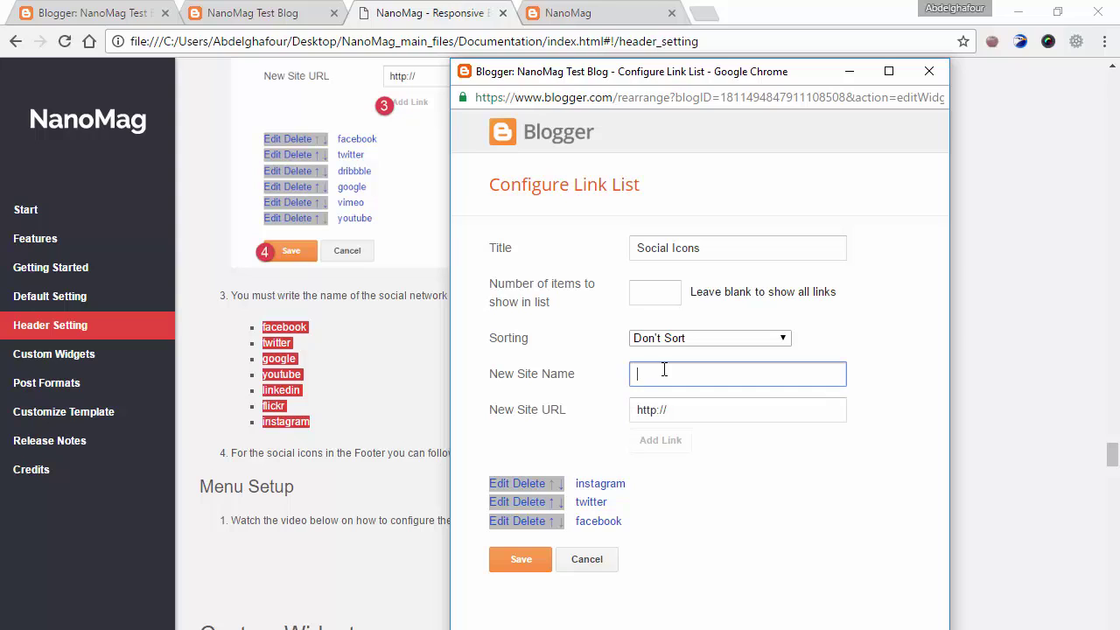
type("youtube")
key("Tab")
type("#")
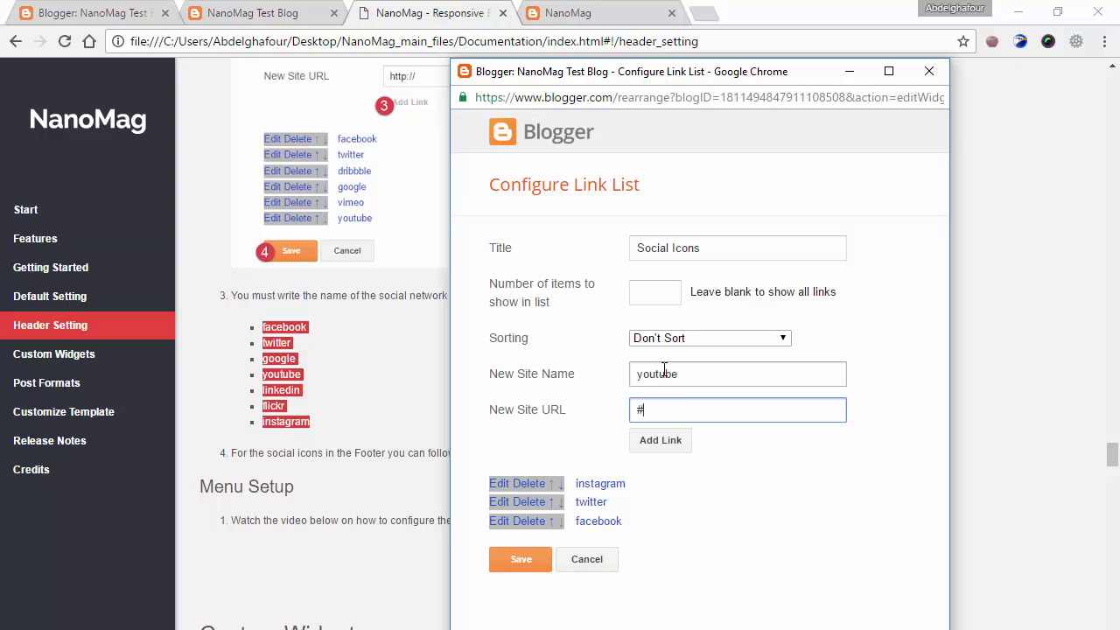
key("Return")
Save the Social Icons gadget and reload the test blog to check its header.
left_click(524, 577)
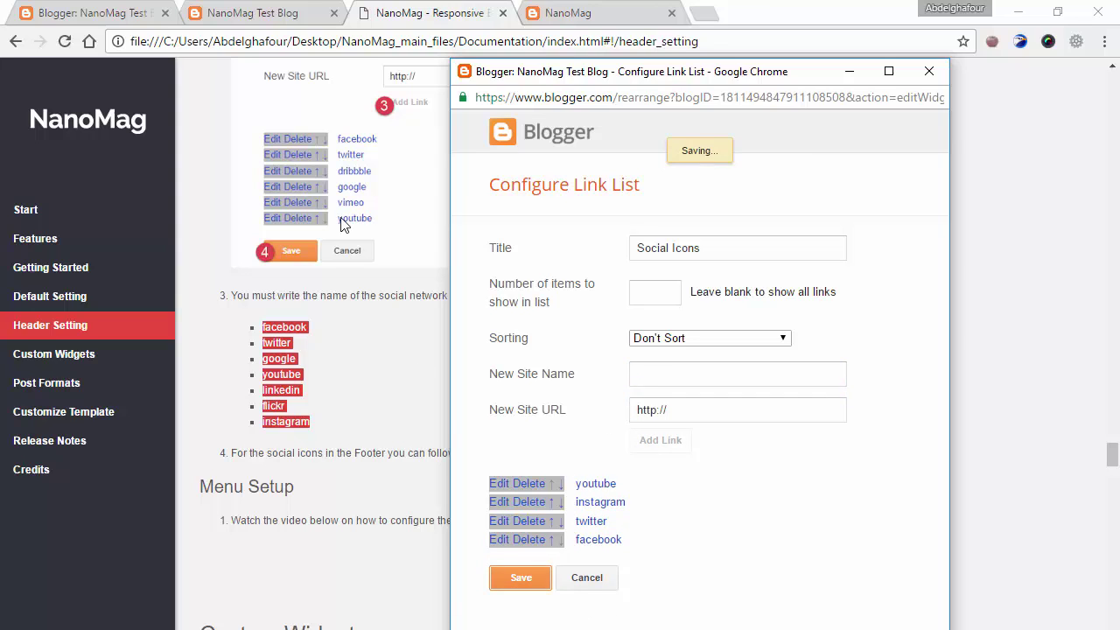
left_click(248, 7)
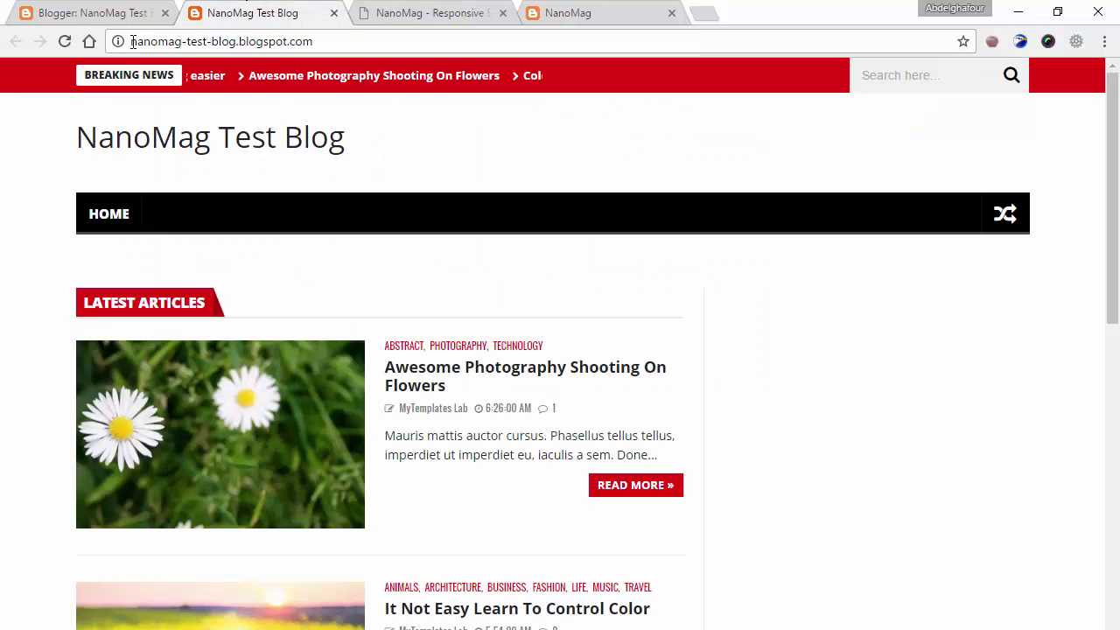
left_click(70, 44)
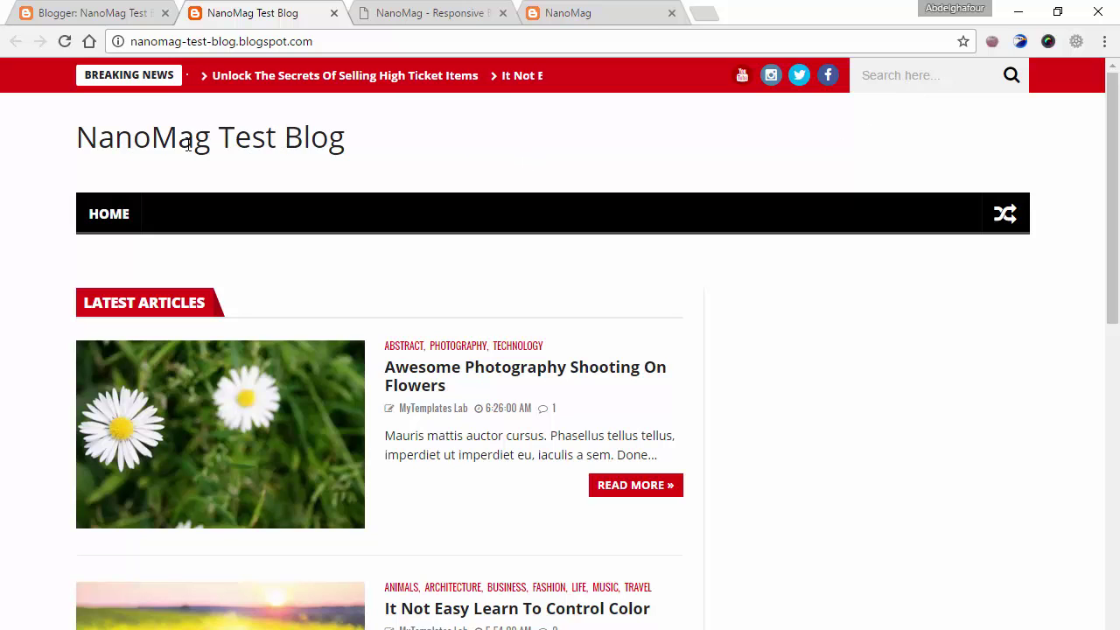
Copy the image address of the NanoMag logo from the demo blog's header.
left_click(572, 13)
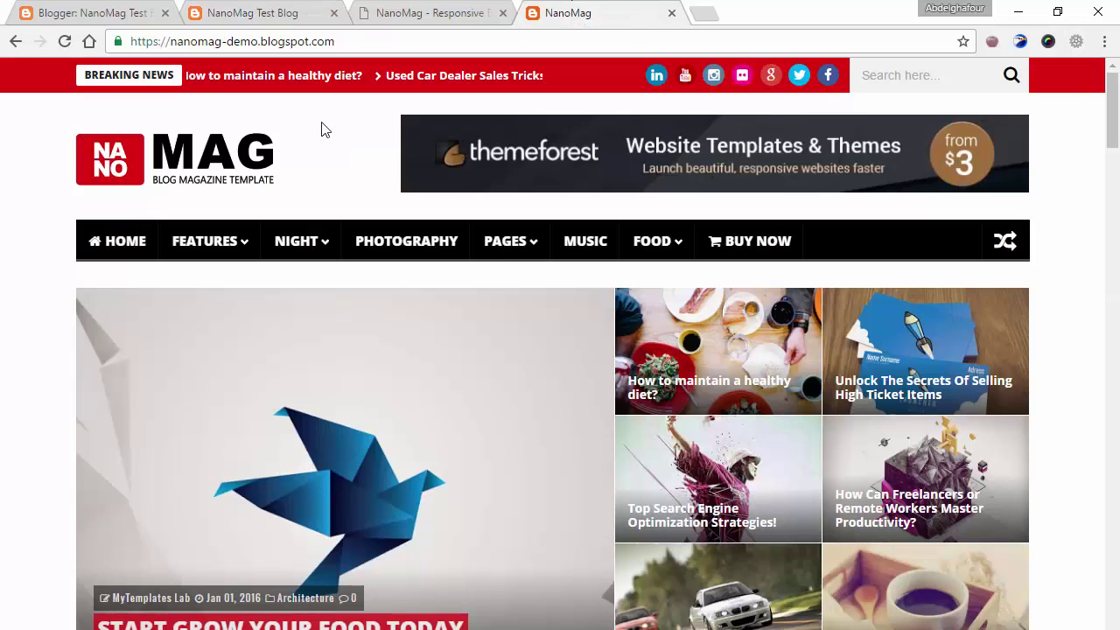
right_click(204, 159)
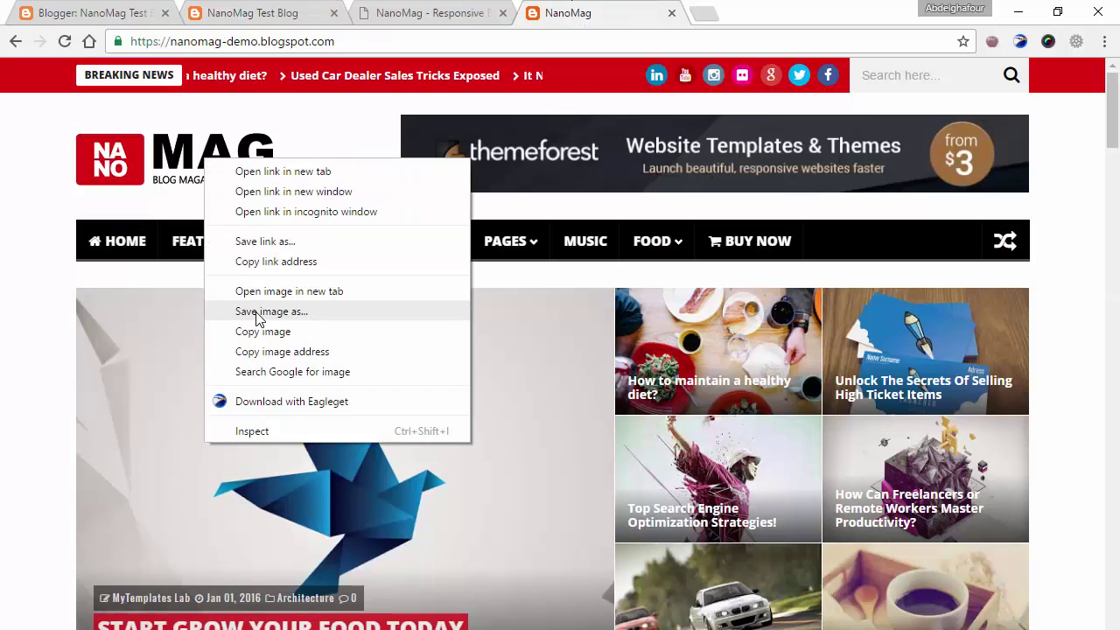
left_click(289, 352)
Set the test blog's header image from the web using the copied logo URL, and save the header gadget.
left_click(88, 12)
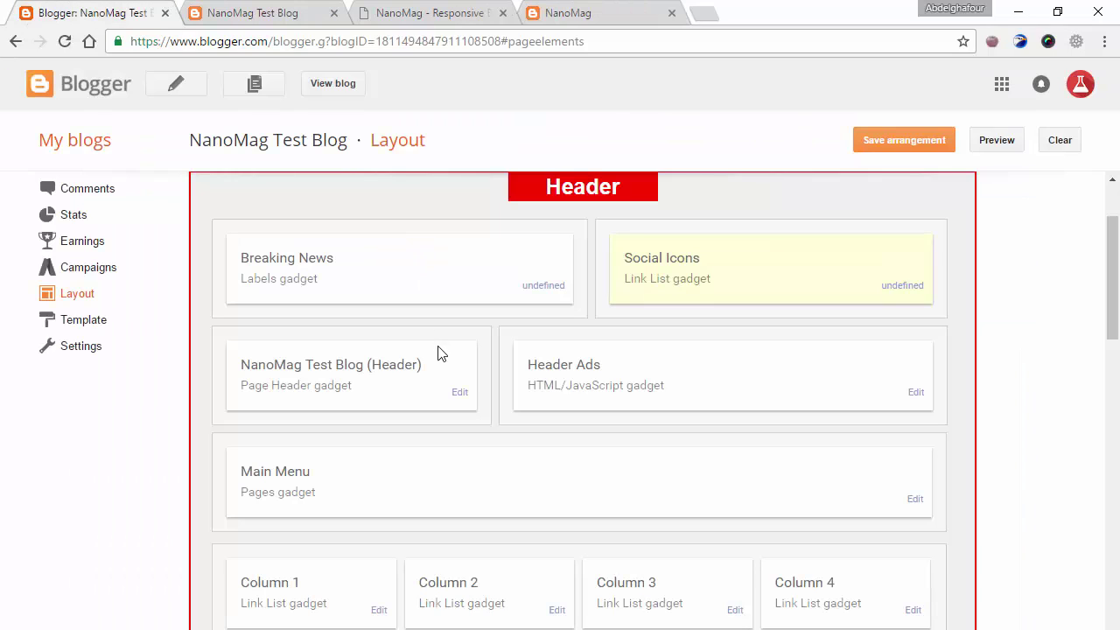
left_click(458, 392)
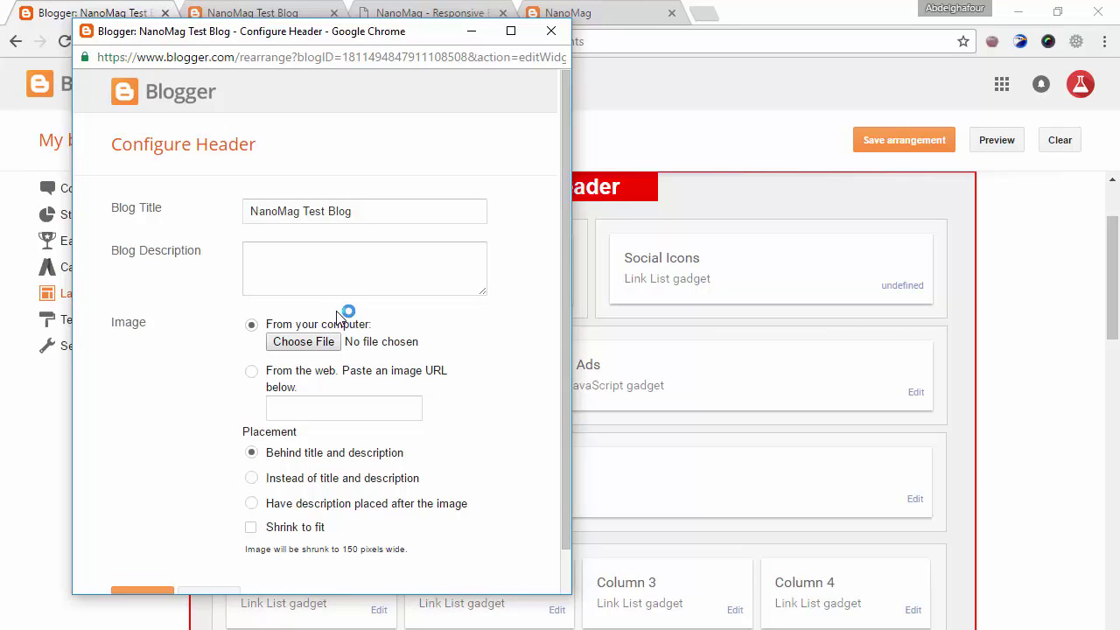
left_click(288, 348)
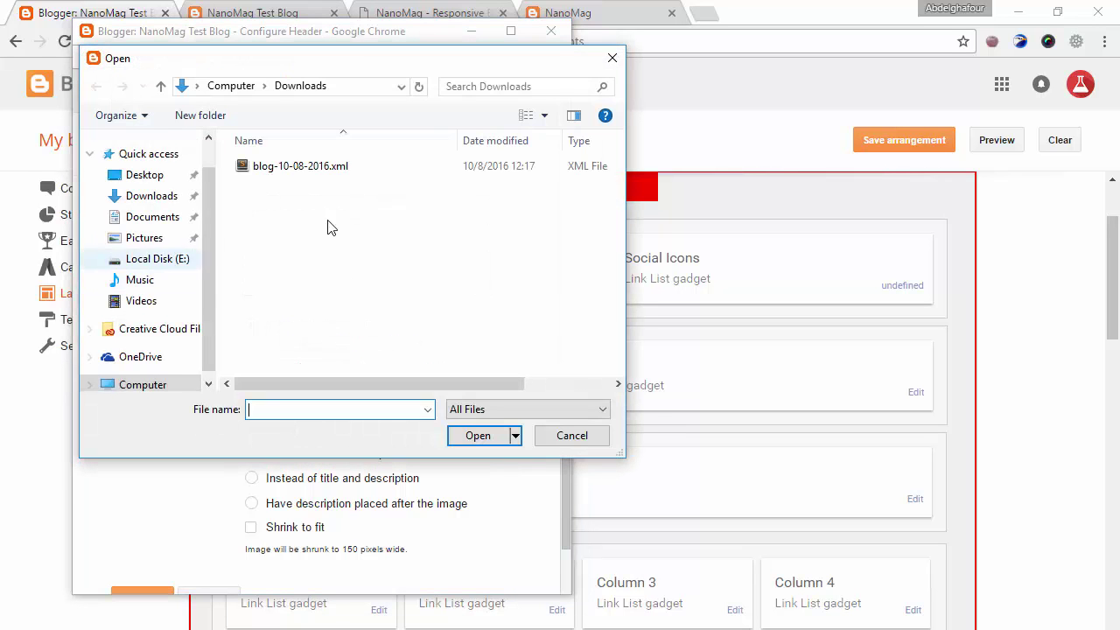
left_click(612, 58)
left_click(315, 385)
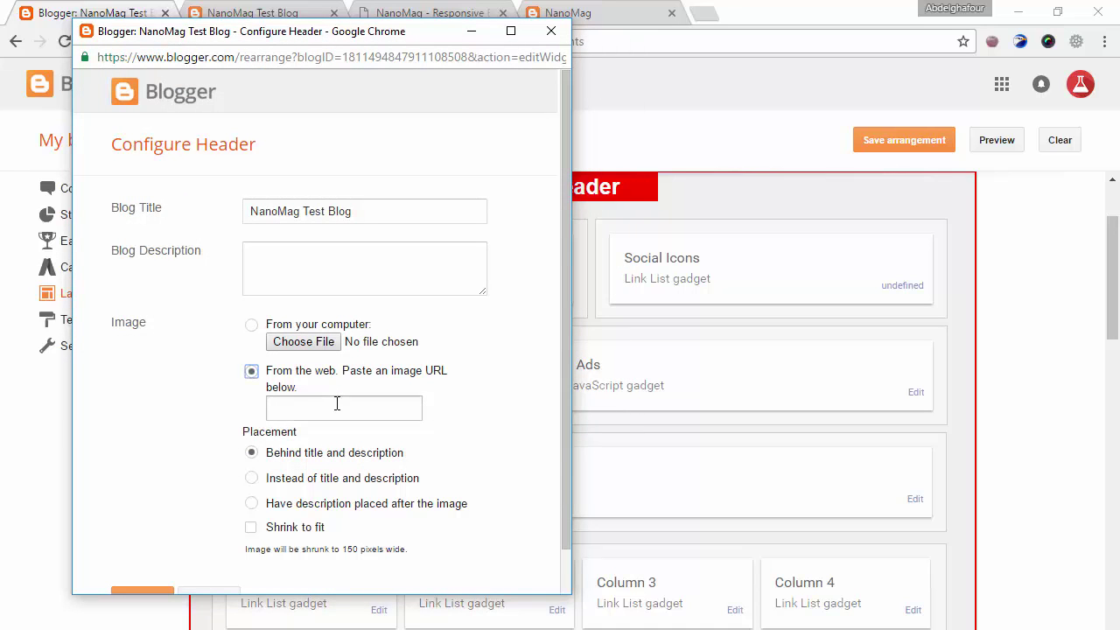
left_click(338, 408)
key("ctrl+v")
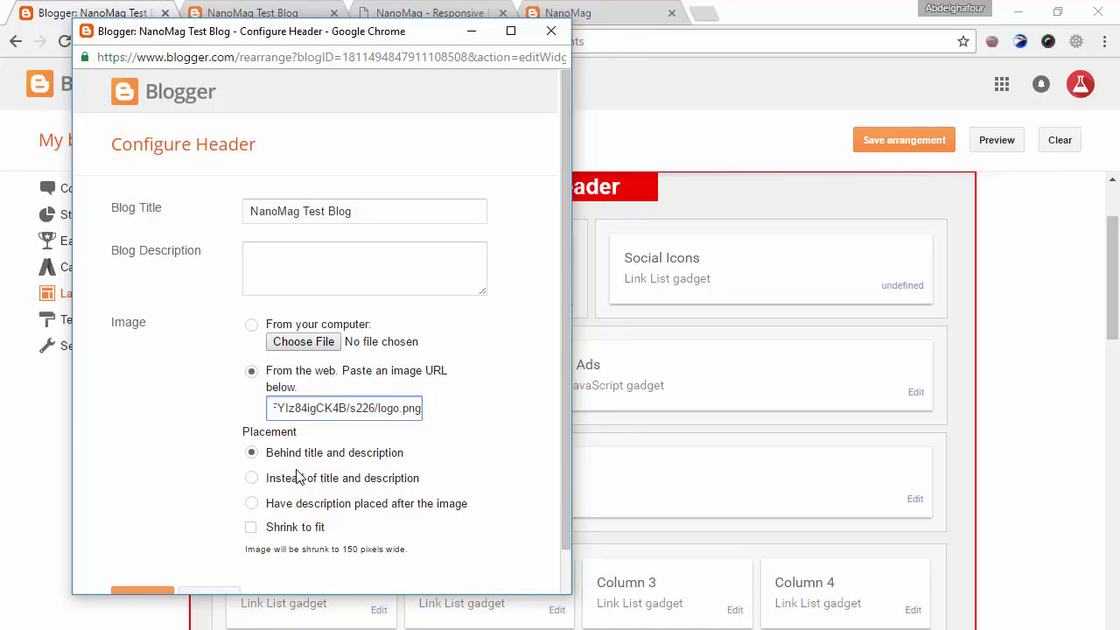
left_click(354, 447)
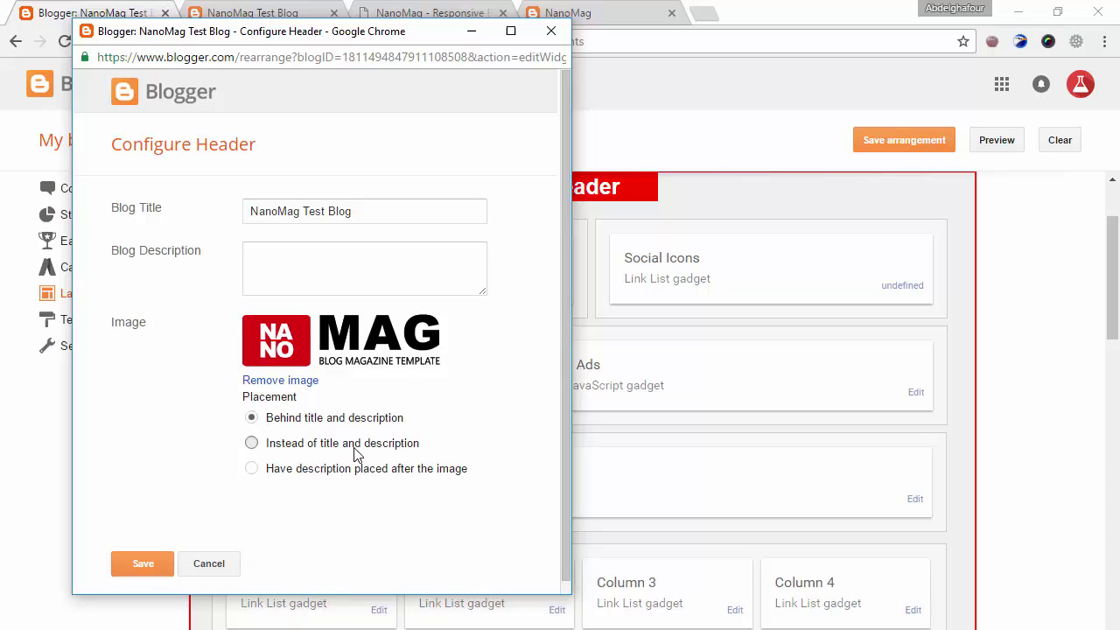
left_click(145, 563)
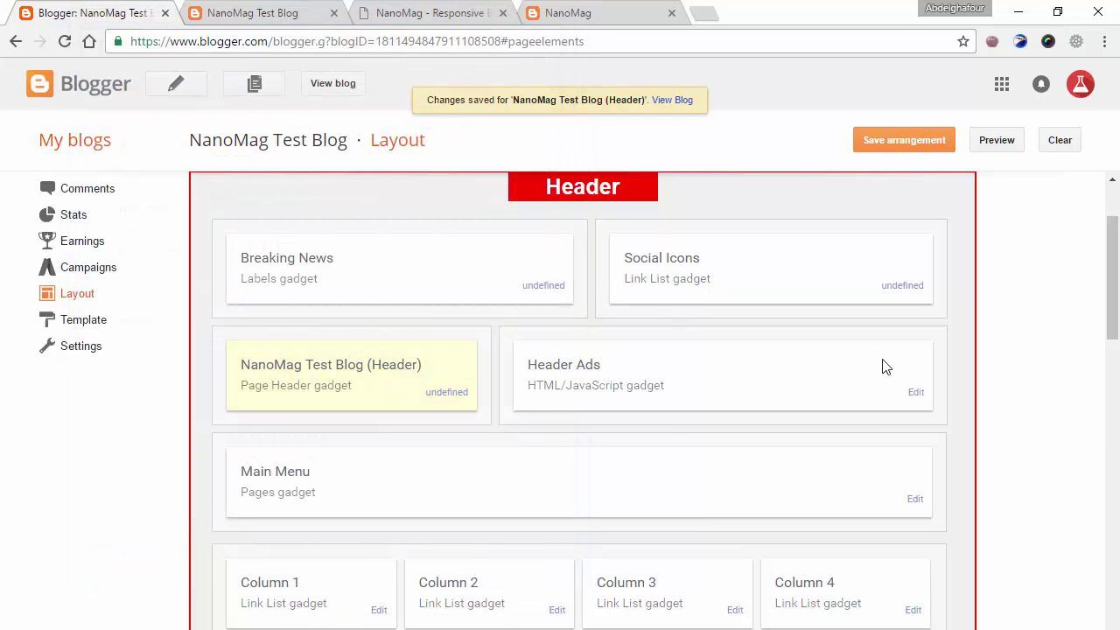
Open the Header Ads gadget for editing and copy the image address of the themeforest banner in the demo blog's header.
left_click(915, 393)
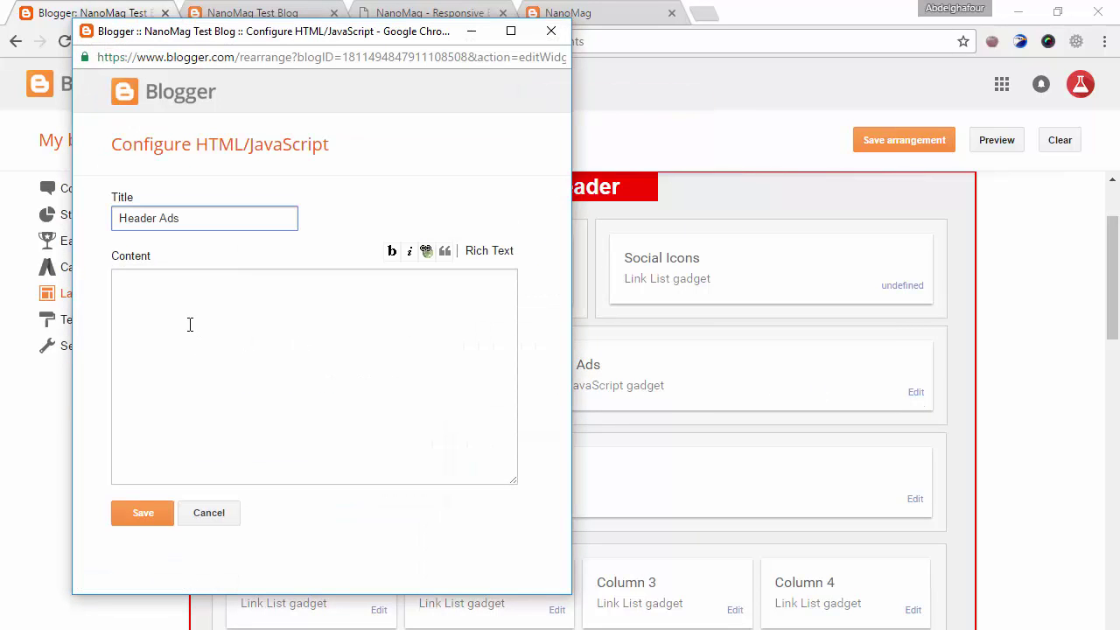
left_click(190, 325)
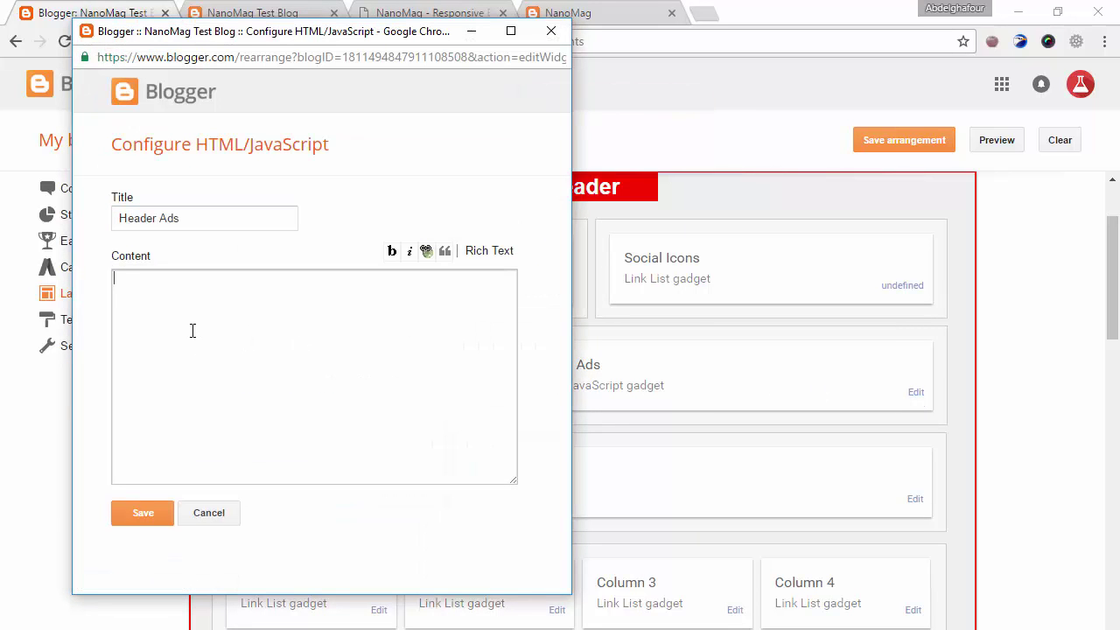
left_click(564, 12)
right_click(550, 145)
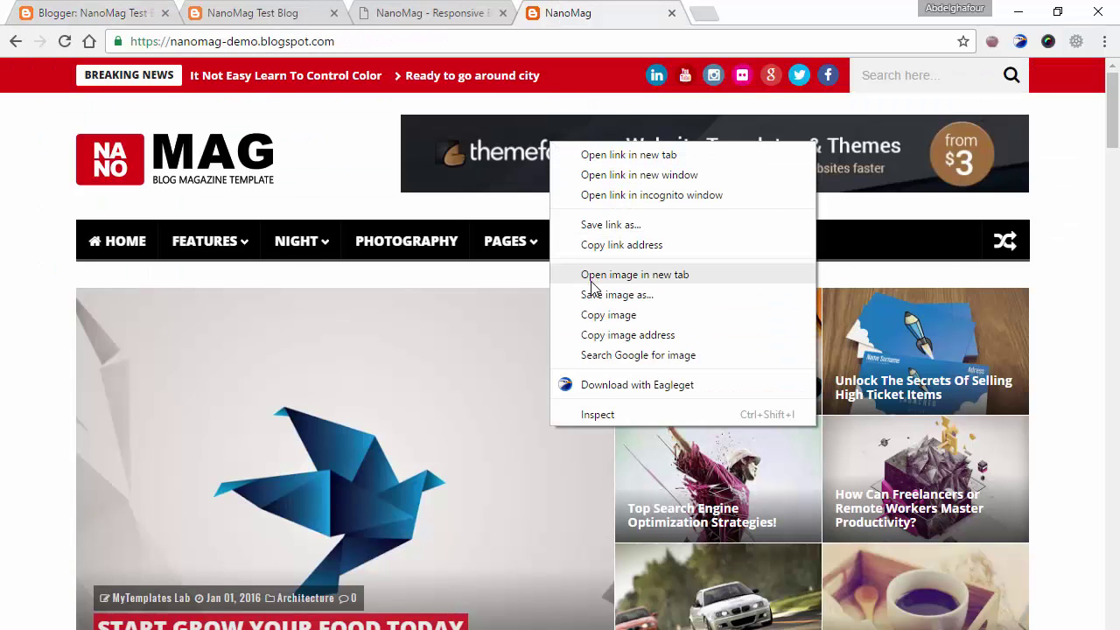
left_click(626, 338)
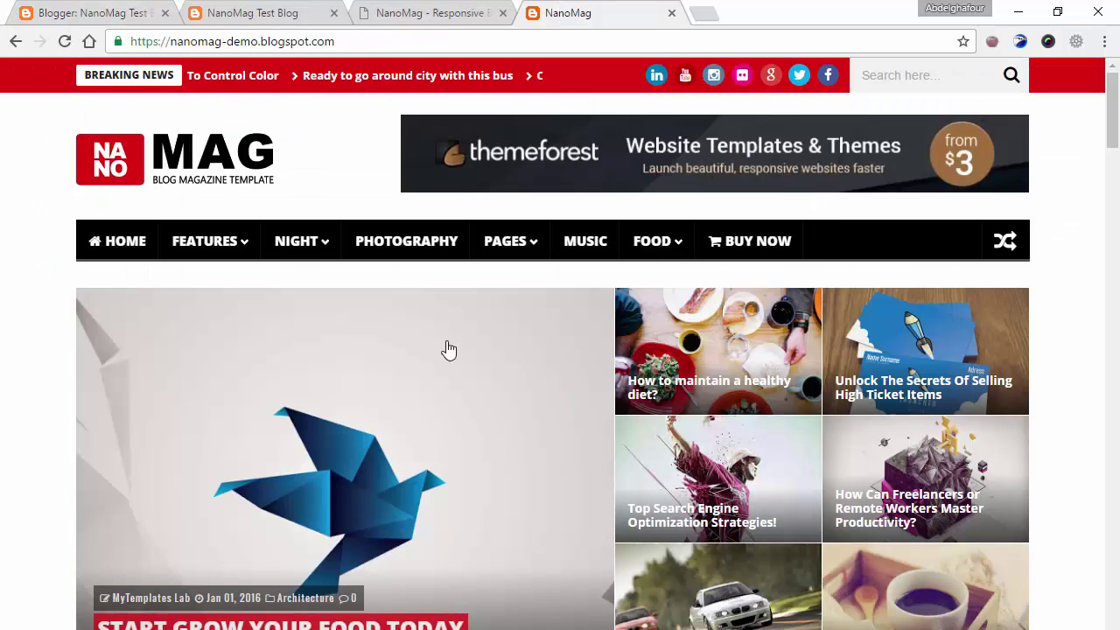
Fill the Header Ads content with an img tag whose src is the copied banner URL, and save the gadget.
left_click(156, 14)
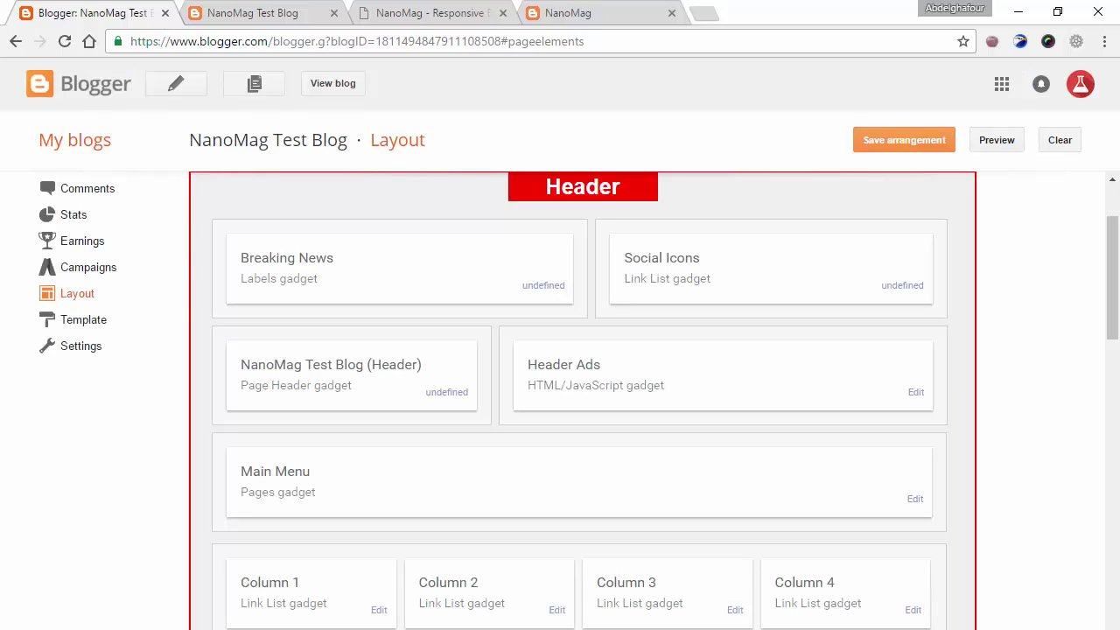
left_click(237, 603)
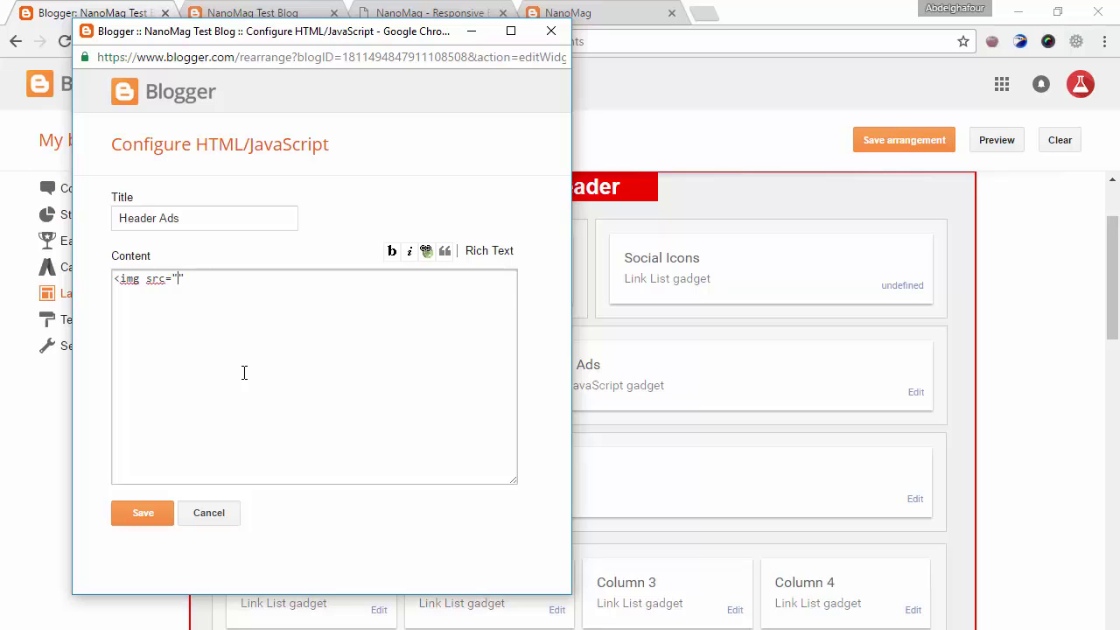
key("ctrl+v")
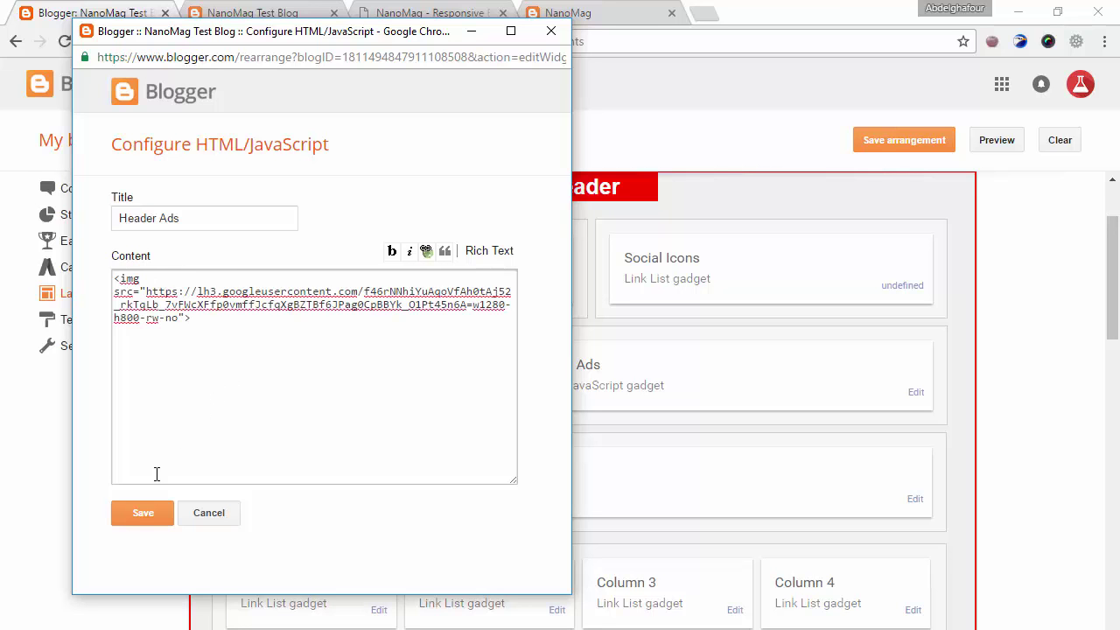
left_click(145, 518)
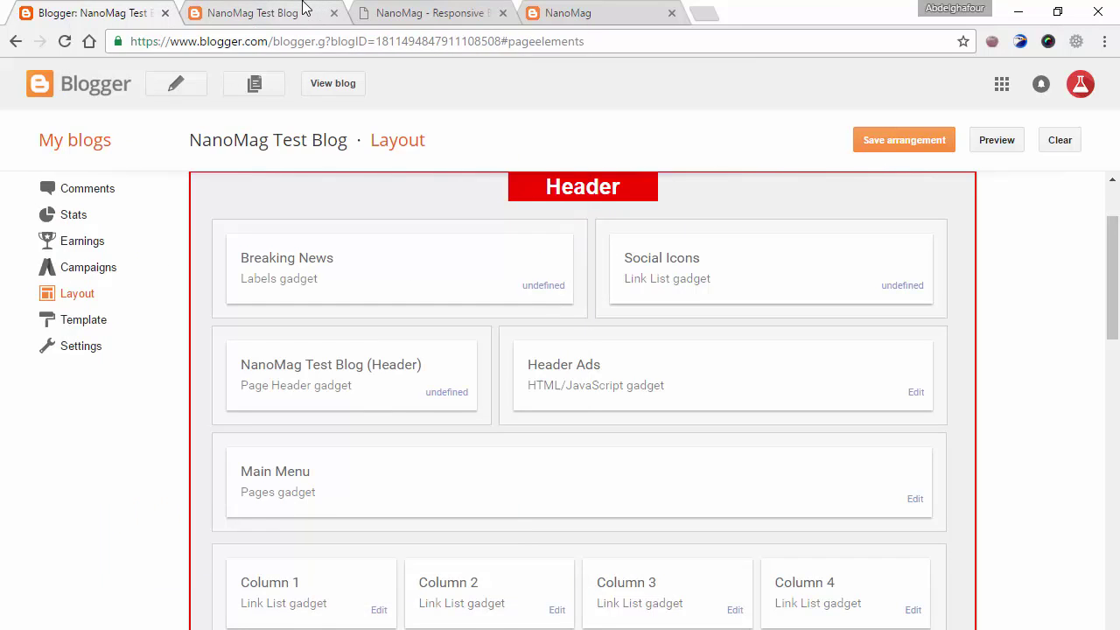
Reload the test blog to check the header ad, disable the ABP ad blocker on this site, and reload the page.
left_click(303, 7)
left_click(65, 41)
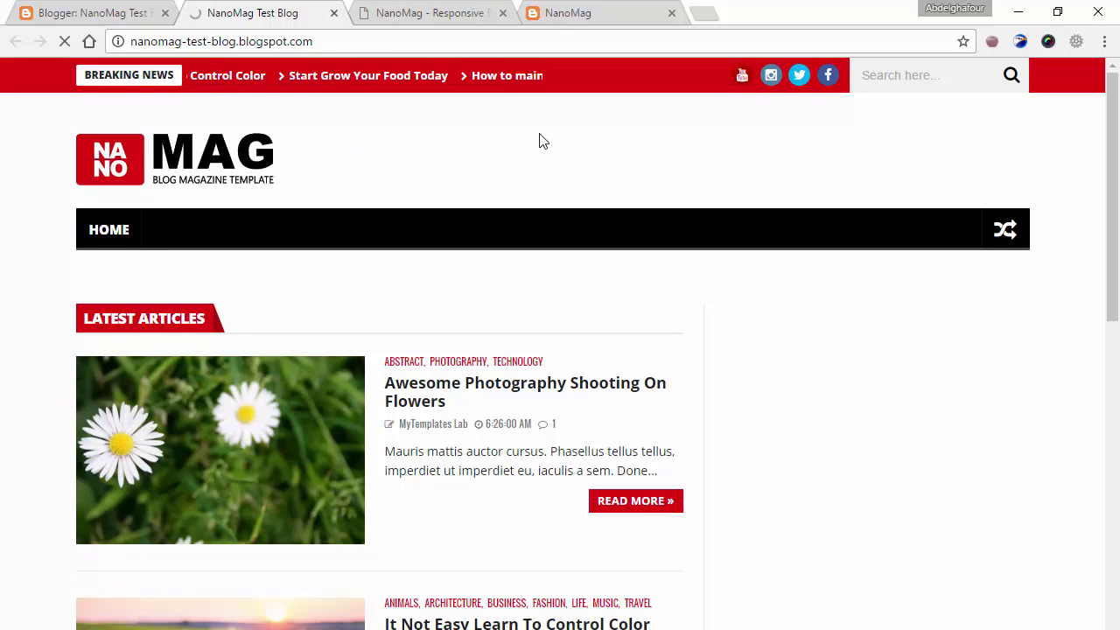
left_click(1105, 41)
left_click(931, 70)
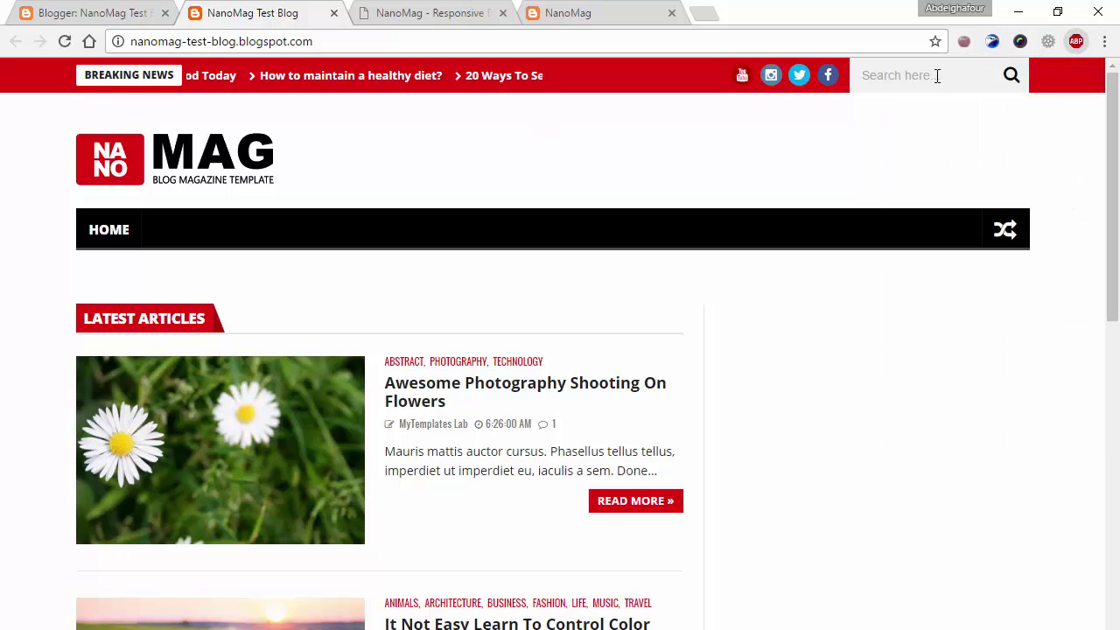
left_click(978, 157)
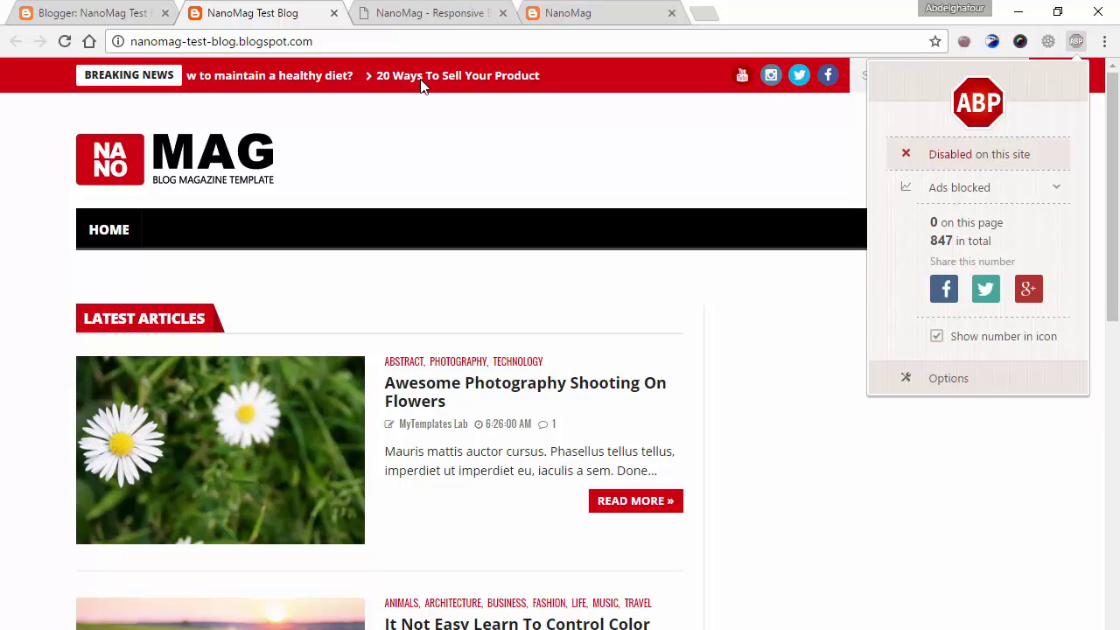
left_click(70, 45)
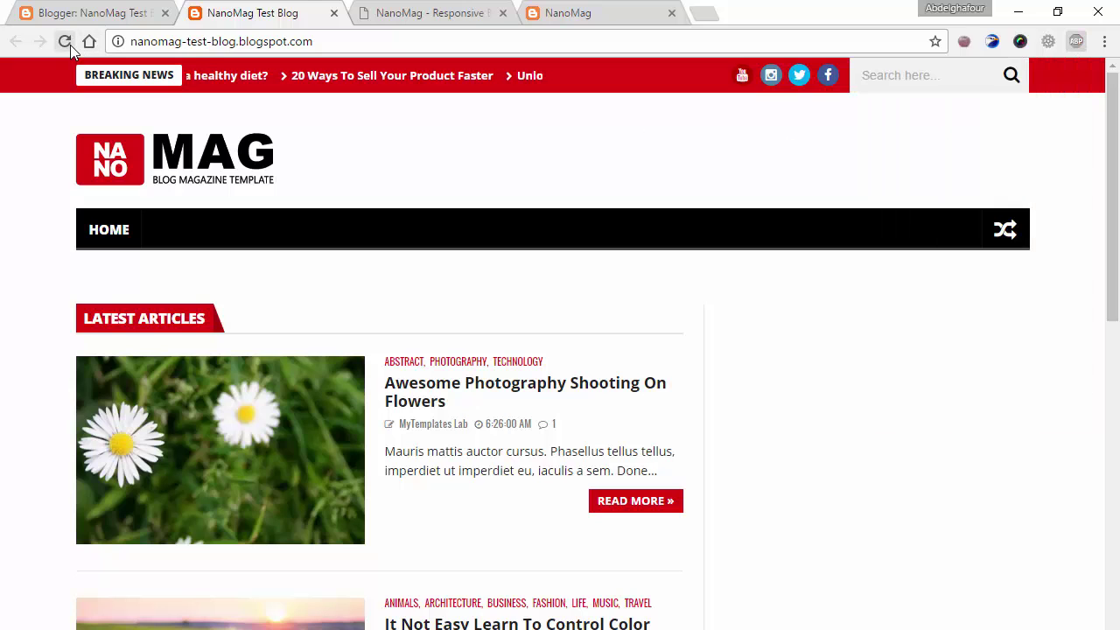